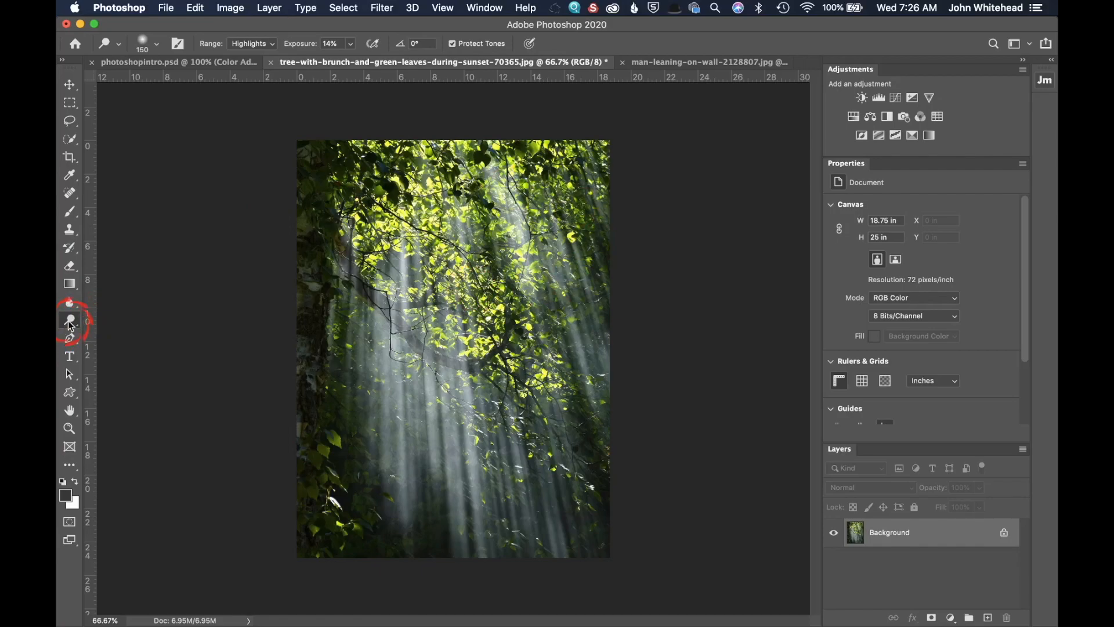
# Activate the Dodge tool with its tonal range set to Highlights
pyautogui.click(69, 319)
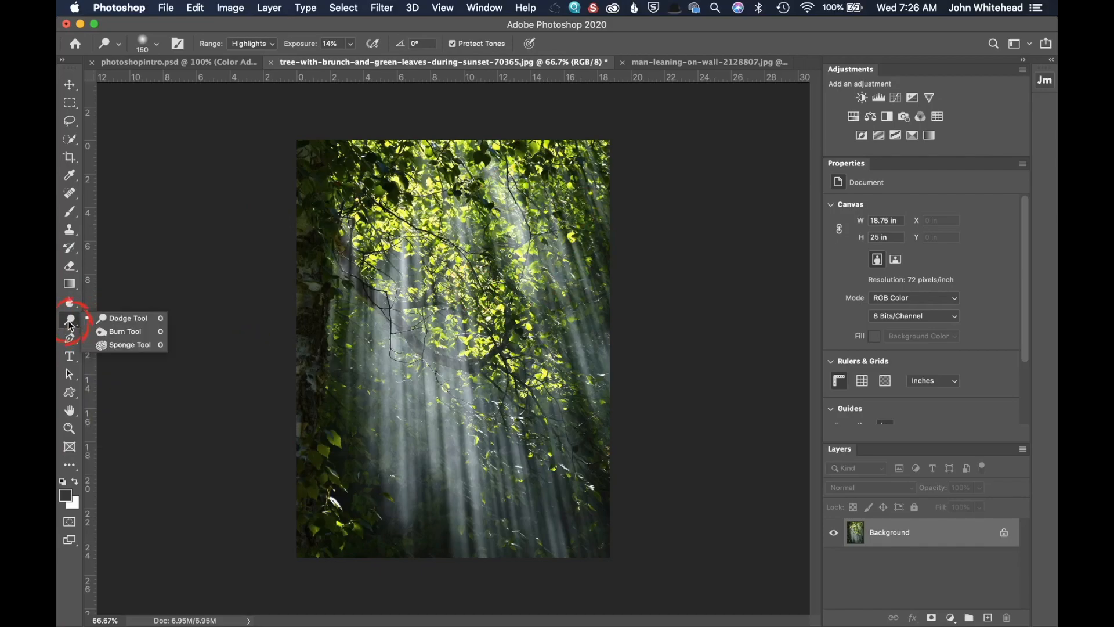
pyautogui.click(123, 318)
pyautogui.moveTo(325, 300); pyautogui.dragTo(341, 308)
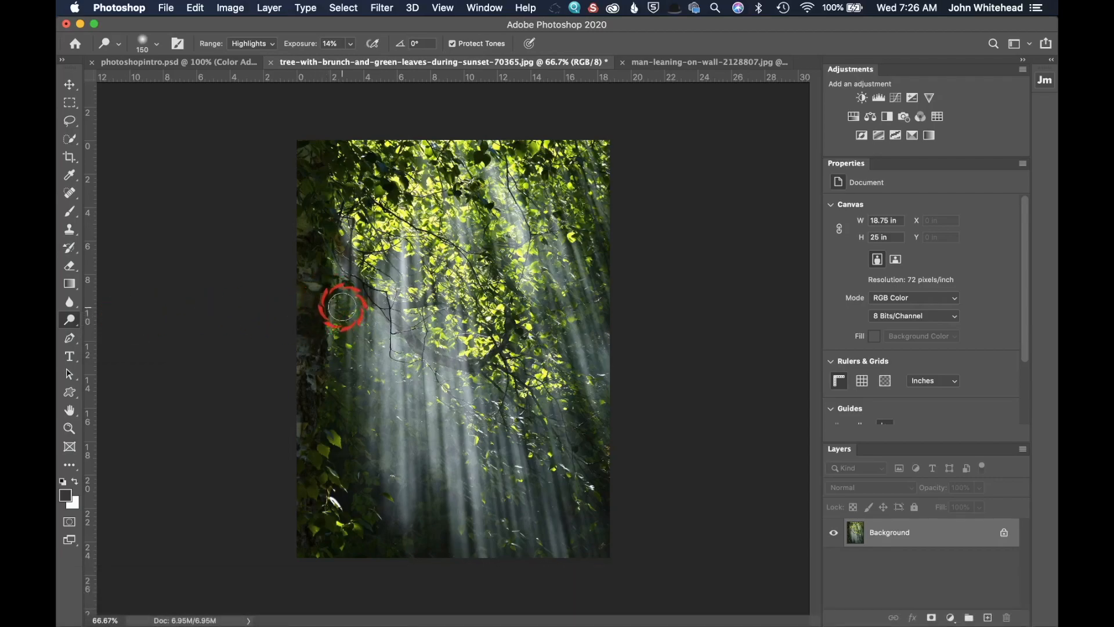
pyautogui.click(260, 47)
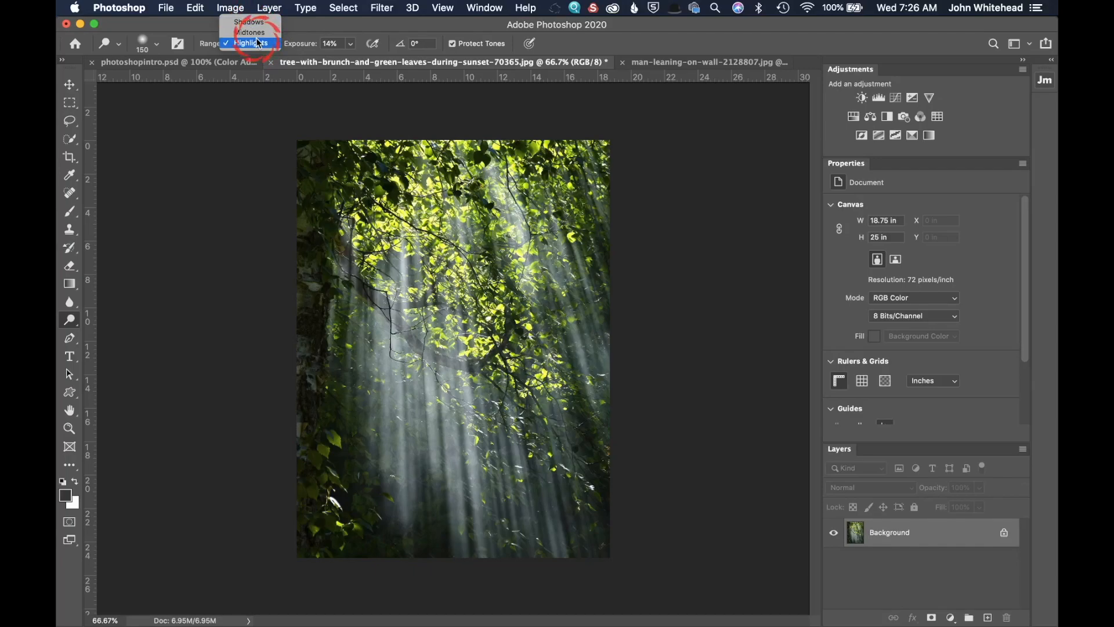
pyautogui.click(256, 43)
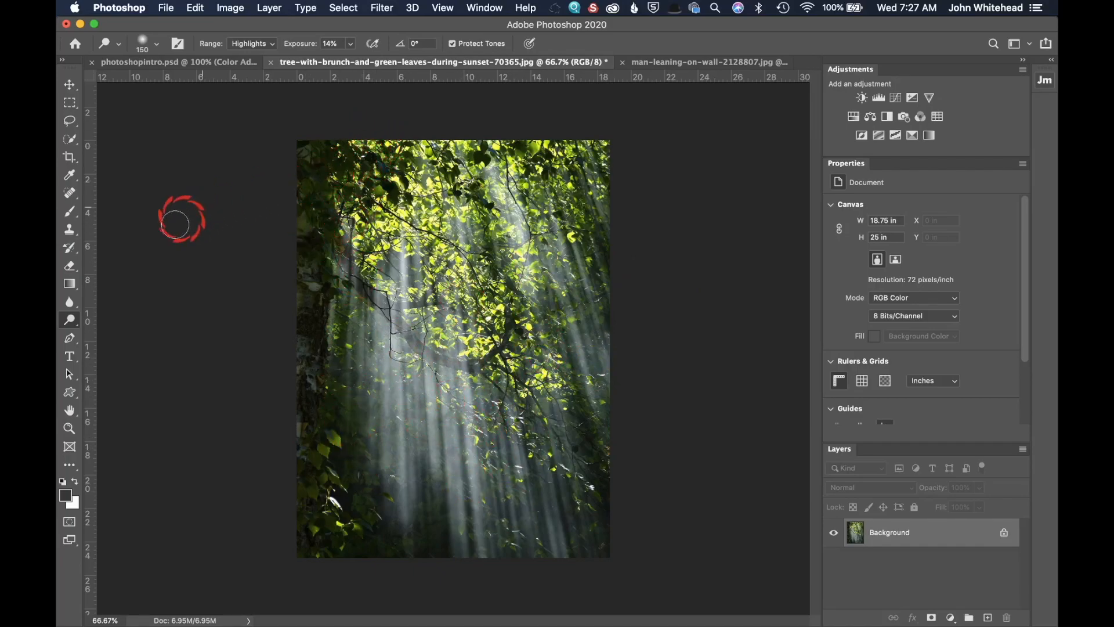
# Switch to the Burn tool and set its exposure to 15%
pyautogui.rightClick(72, 322)
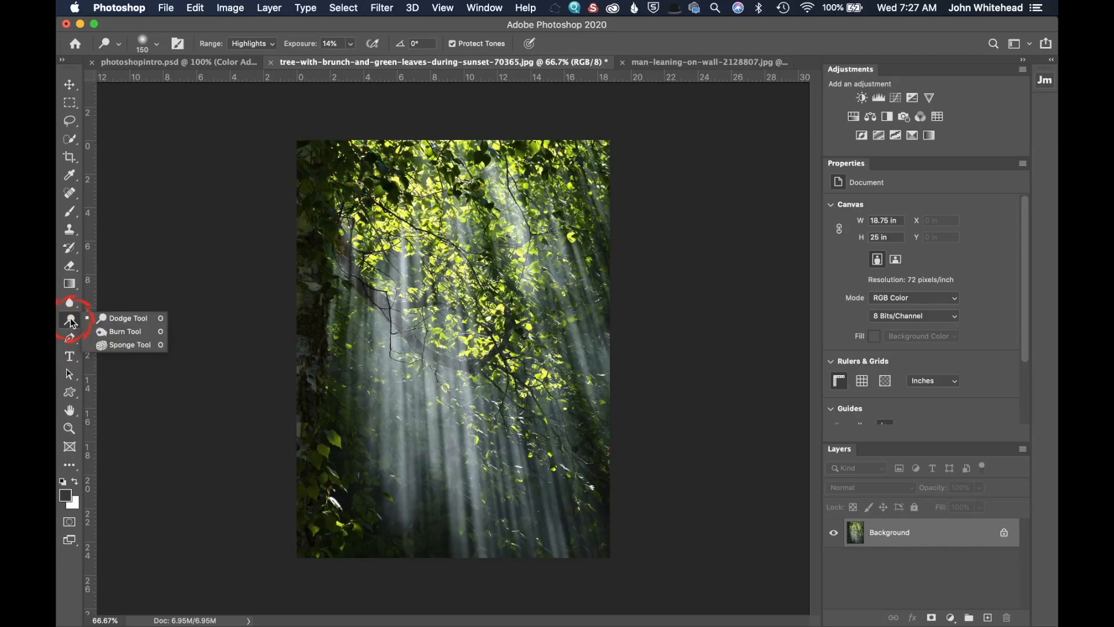
pyautogui.click(106, 328)
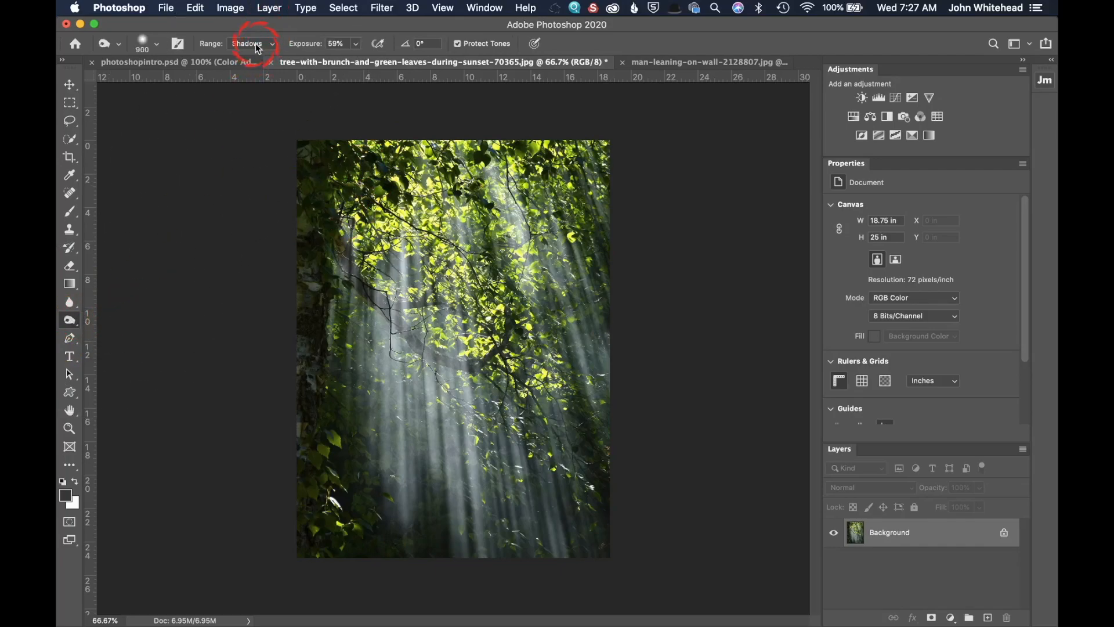
pyautogui.click(358, 46)
pyautogui.moveTo(358, 63); pyautogui.dragTo(346, 64)
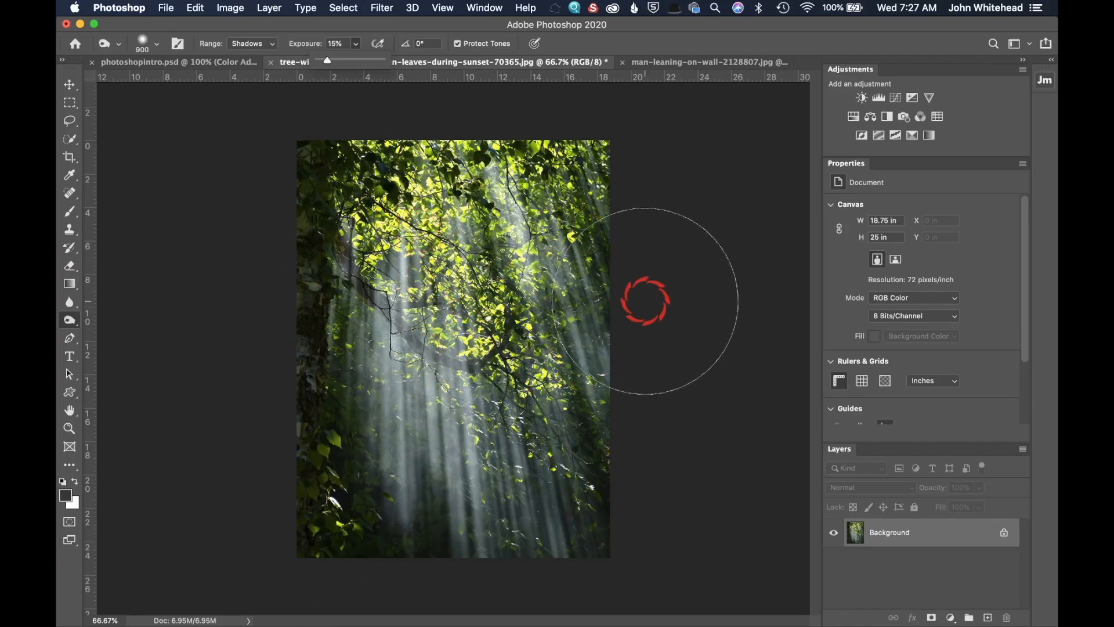
# Duplicate the Background layer, try burning the shadows across the duplicate, and compare it with the original
pyautogui.press('super+j')
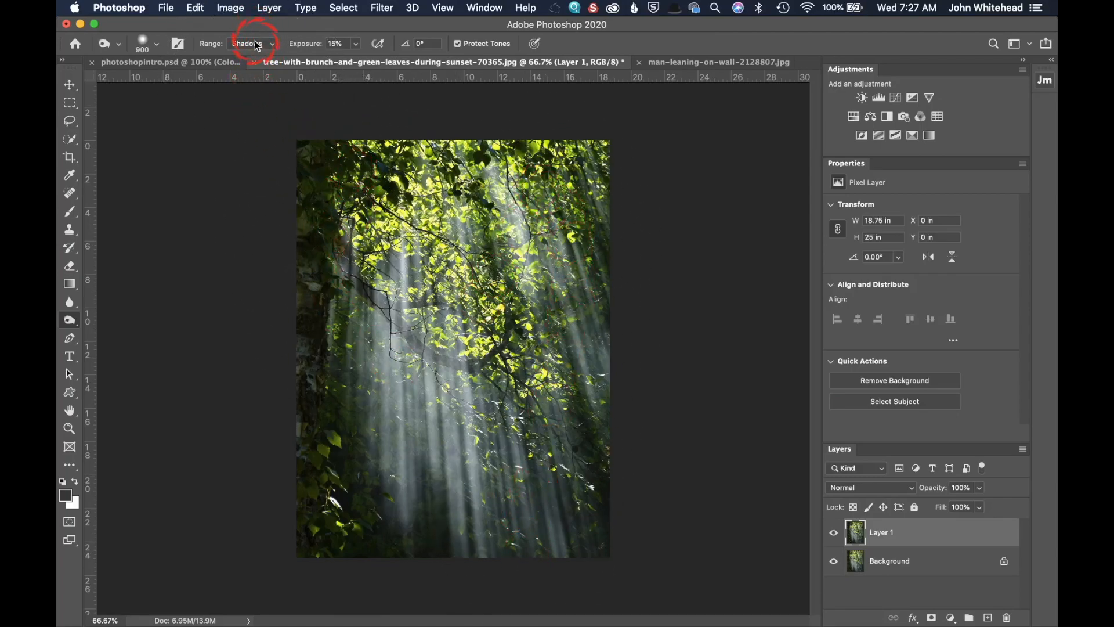
pyautogui.moveTo(356, 168)
pyautogui.mouseDown()
pyautogui.moveTo(403, 448)
pyautogui.moveTo(530, 243)
pyautogui.moveTo(625, 184)
pyautogui.moveTo(502, 175)
pyautogui.moveTo(321, 611)
pyautogui.moveTo(466, 278)
pyautogui.moveTo(909, 285)
pyautogui.mouseUp()
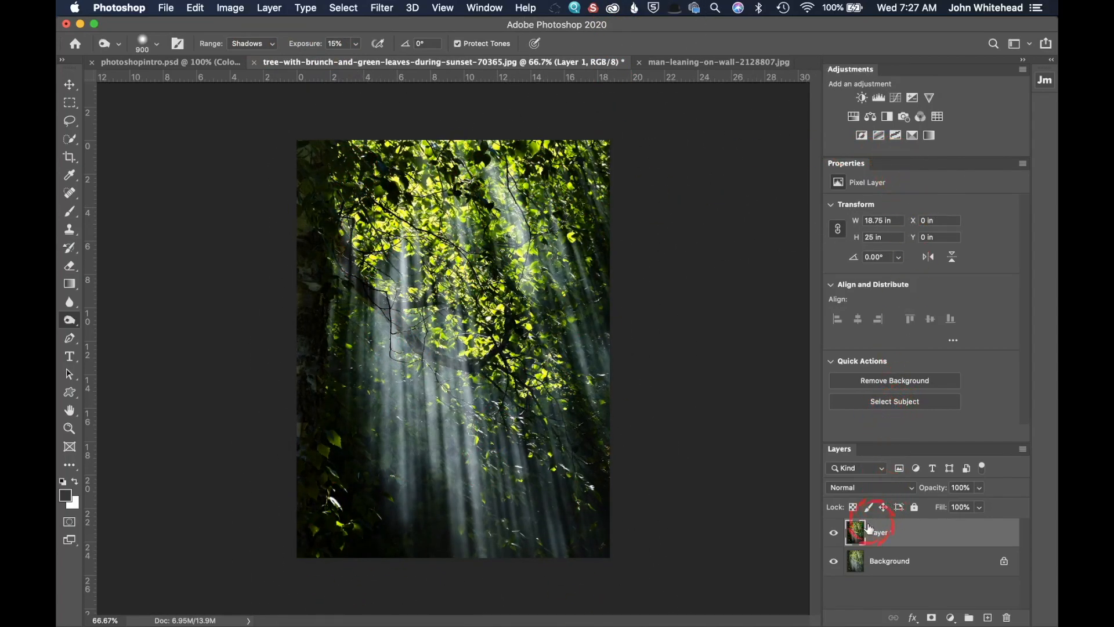
pyautogui.click(834, 533)
pyautogui.click(834, 533)
pyautogui.click(834, 534)
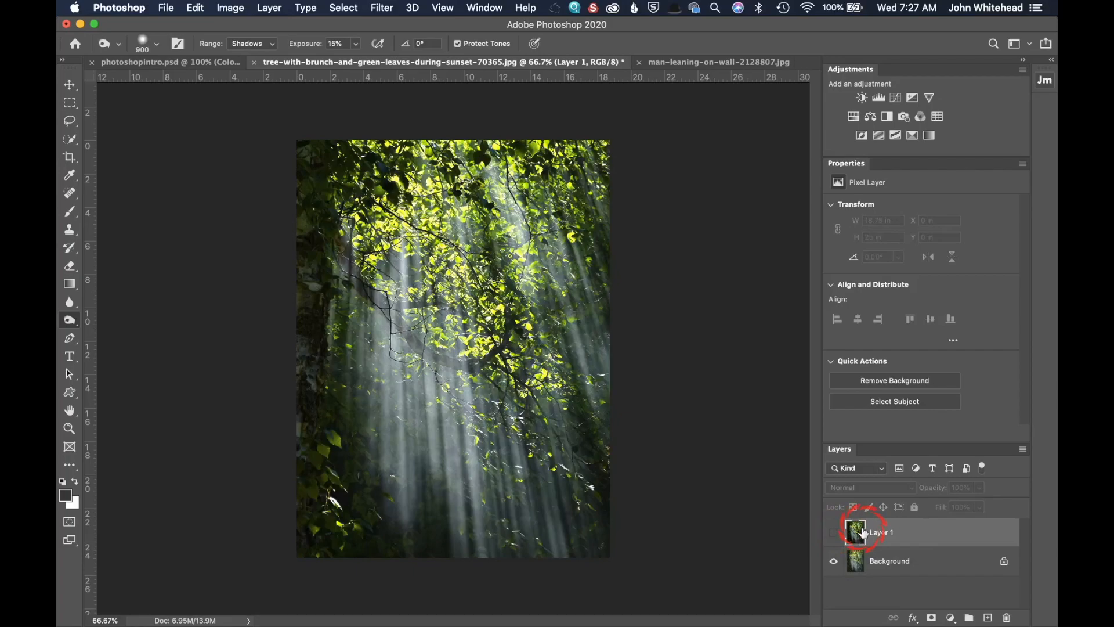
pyautogui.press('super+z')
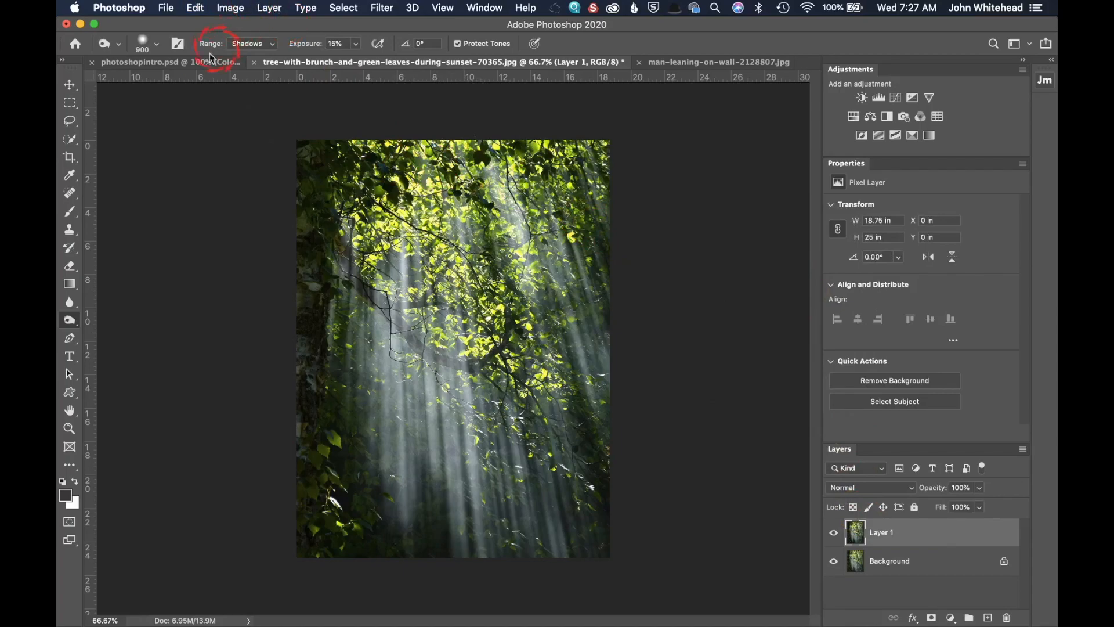
# Dodge the highlights of the duplicated layer over the foliage and light rays with a 900-pixel brush at 14% exposure
pyautogui.click(70, 320)
pyautogui.click(109, 318)
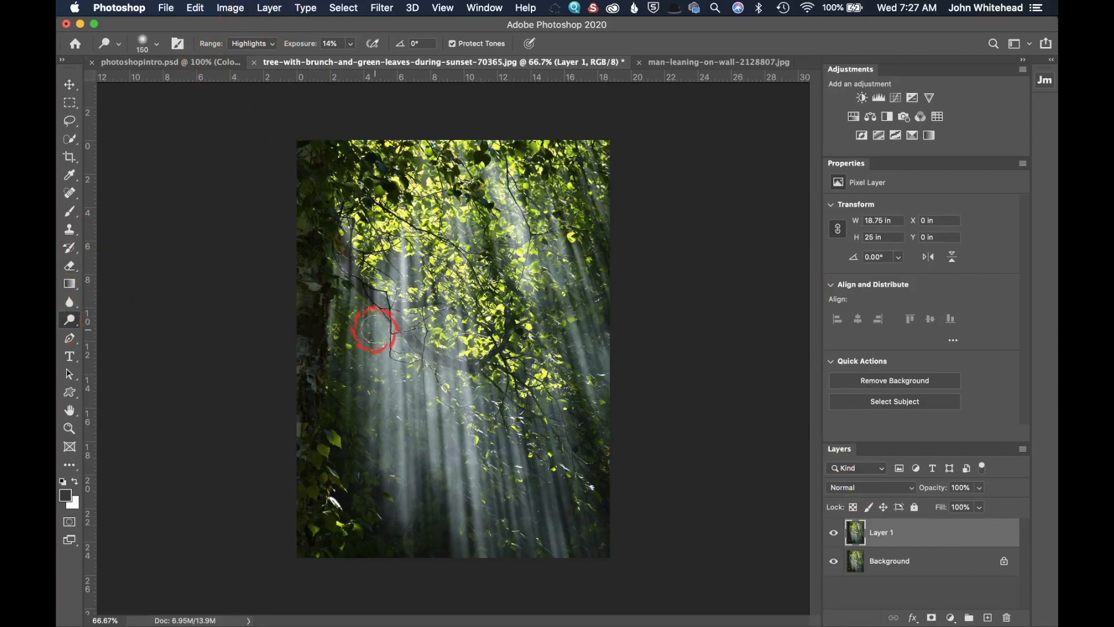
pyautogui.press(']')
pyautogui.press(']')
pyautogui.press(']')
pyautogui.press(']')
pyautogui.press(']')
pyautogui.press(']')
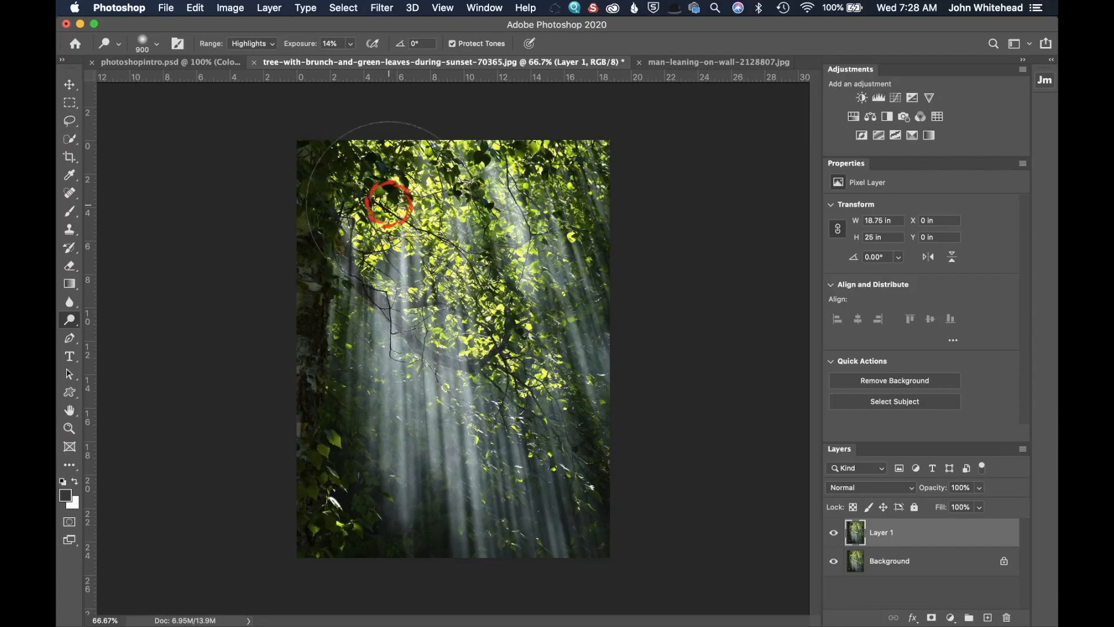
pyautogui.moveTo(387, 204)
pyautogui.mouseDown()
pyautogui.moveTo(404, 261)
pyautogui.moveTo(418, 529)
pyautogui.moveTo(430, 414)
pyautogui.moveTo(468, 406)
pyautogui.moveTo(511, 490)
pyautogui.moveTo(551, 136)
pyautogui.moveTo(540, 324)
pyautogui.moveTo(459, 378)
pyautogui.moveTo(419, 282)
pyautogui.moveTo(320, 374)
pyautogui.mouseUp()
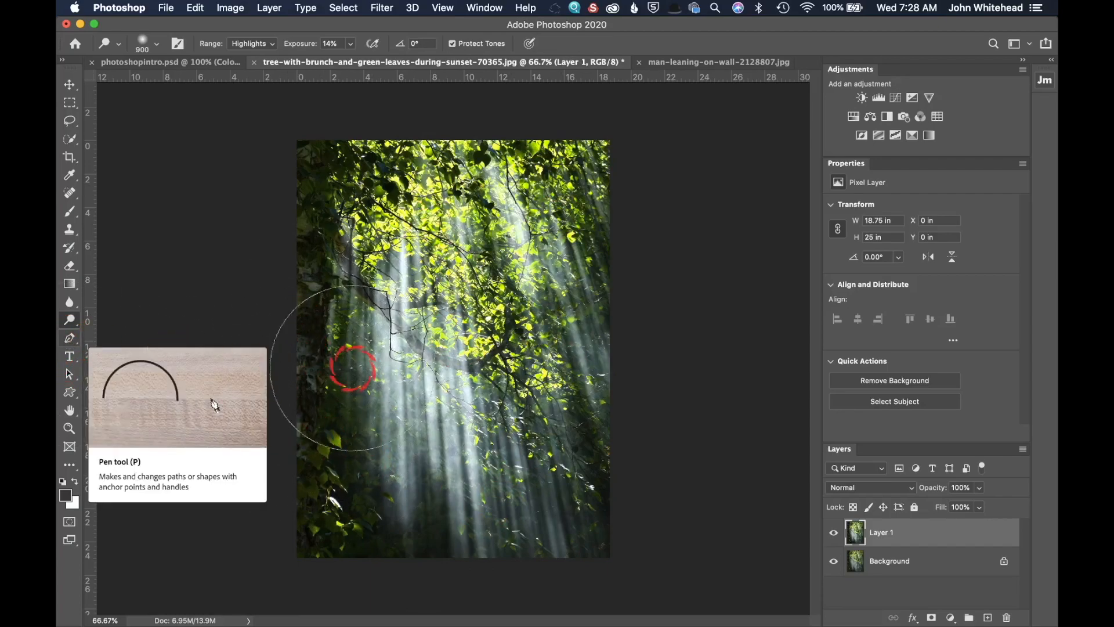
# Toggle the dodged layer's visibility to compare it with the original, and delete that layer
pyautogui.click(834, 532)
pyautogui.click(834, 532)
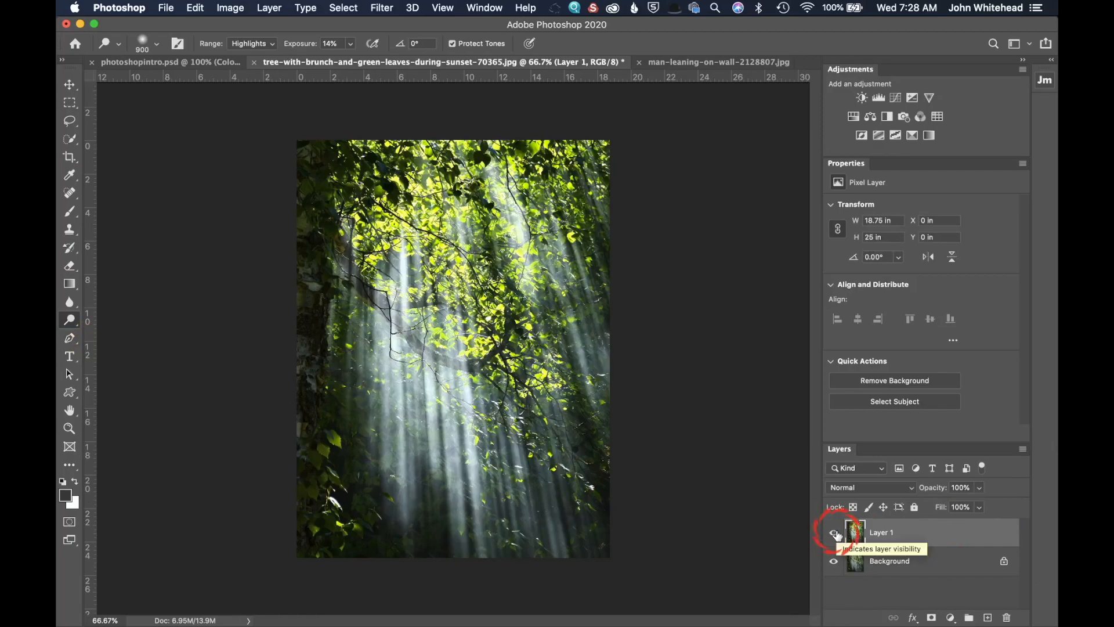
pyautogui.click(834, 532)
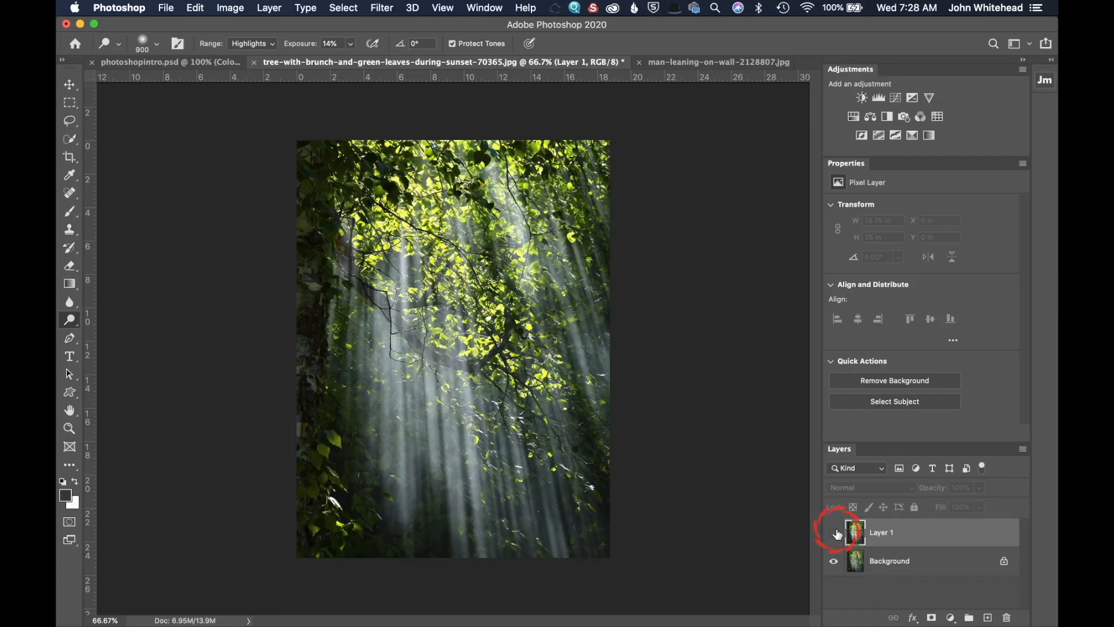
pyautogui.click(835, 532)
pyautogui.click(833, 532)
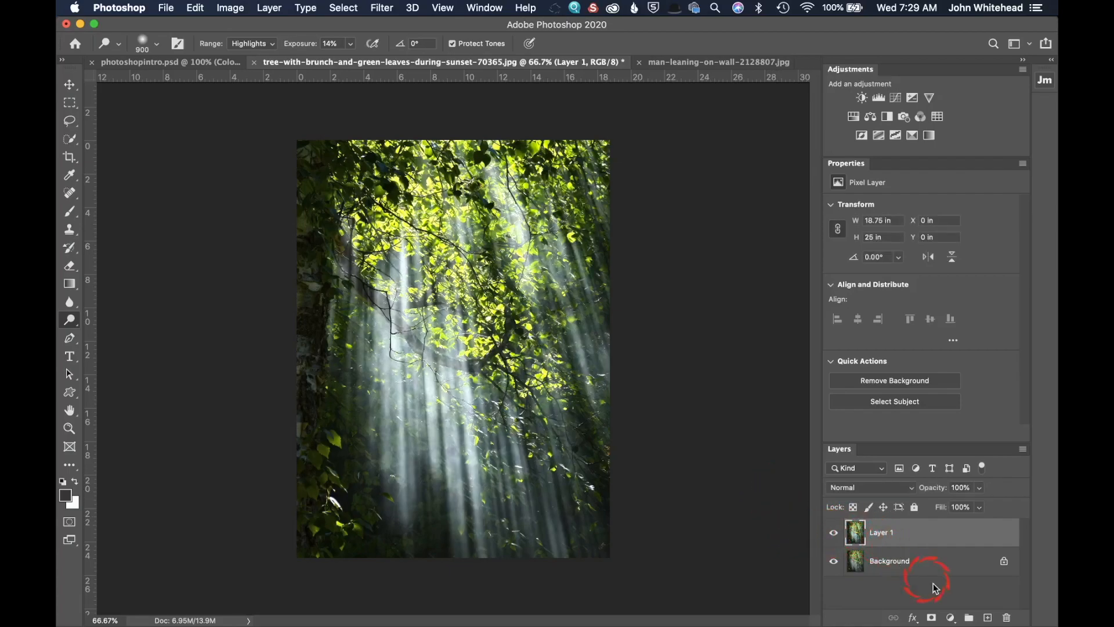
pyautogui.click(1008, 618)
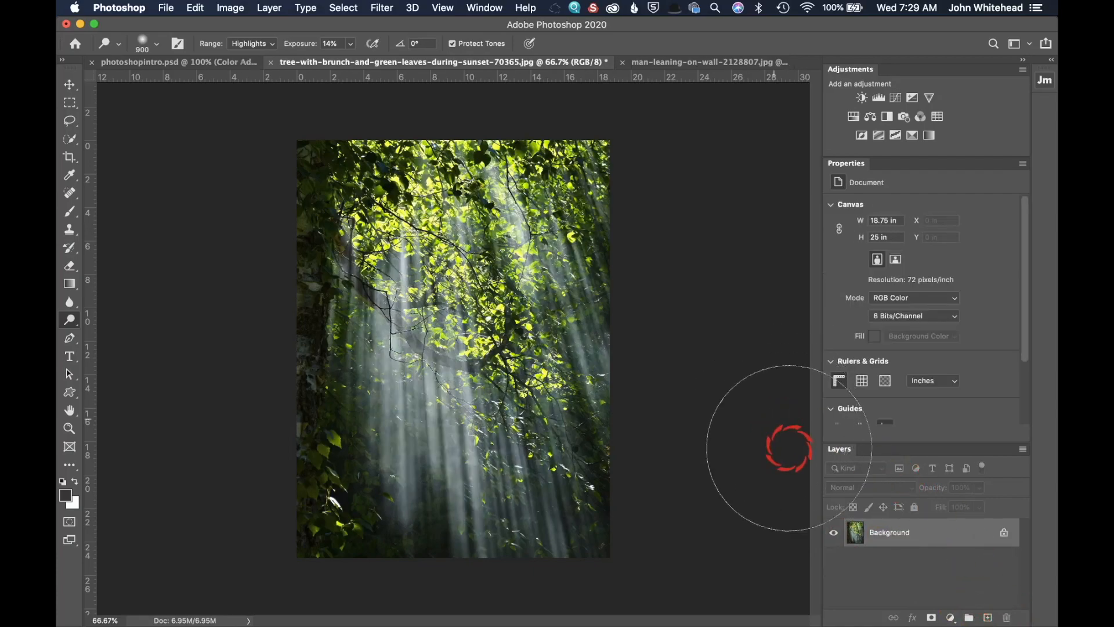
# Add a new layer above the Background filled with 50% Gray and set its blending mode to Overlay
pyautogui.click(988, 617)
pyautogui.click(853, 536)
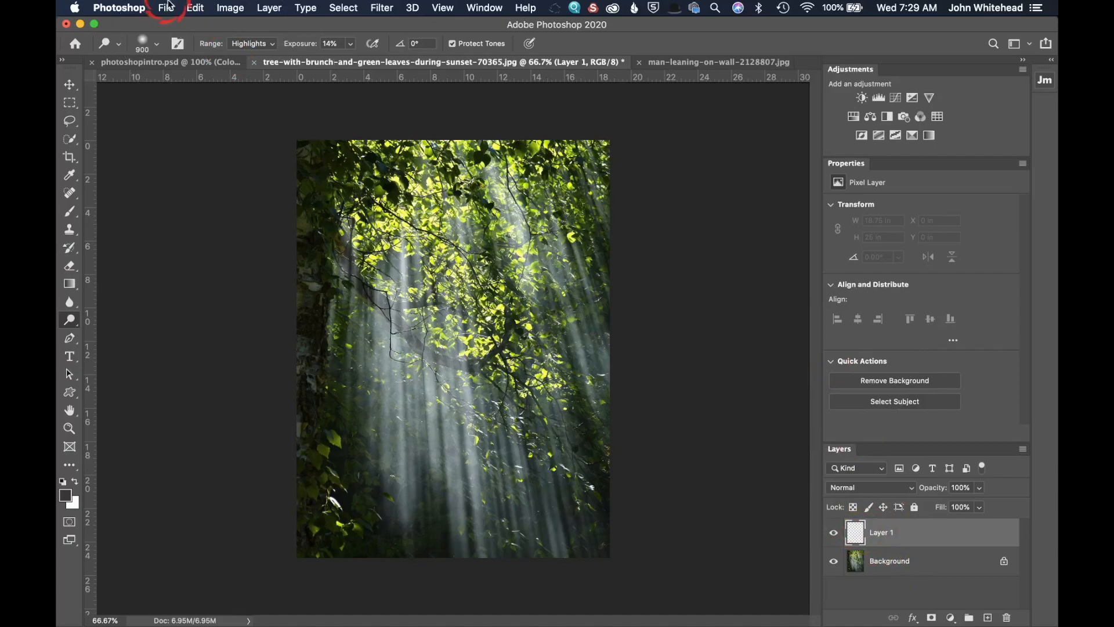
pyautogui.click(194, 7)
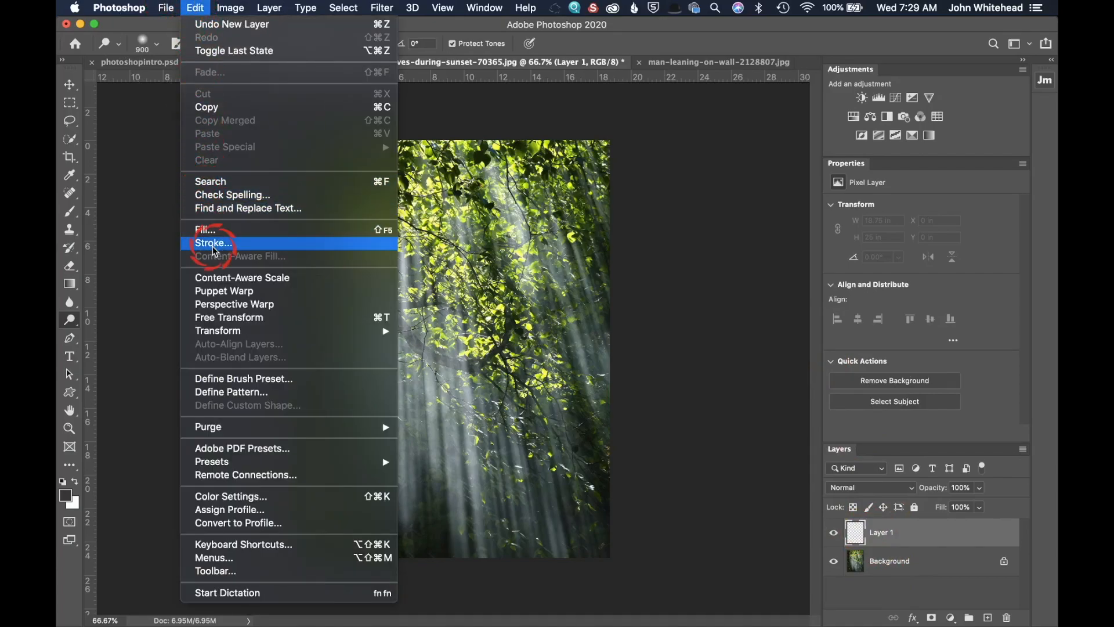
pyautogui.click(201, 7)
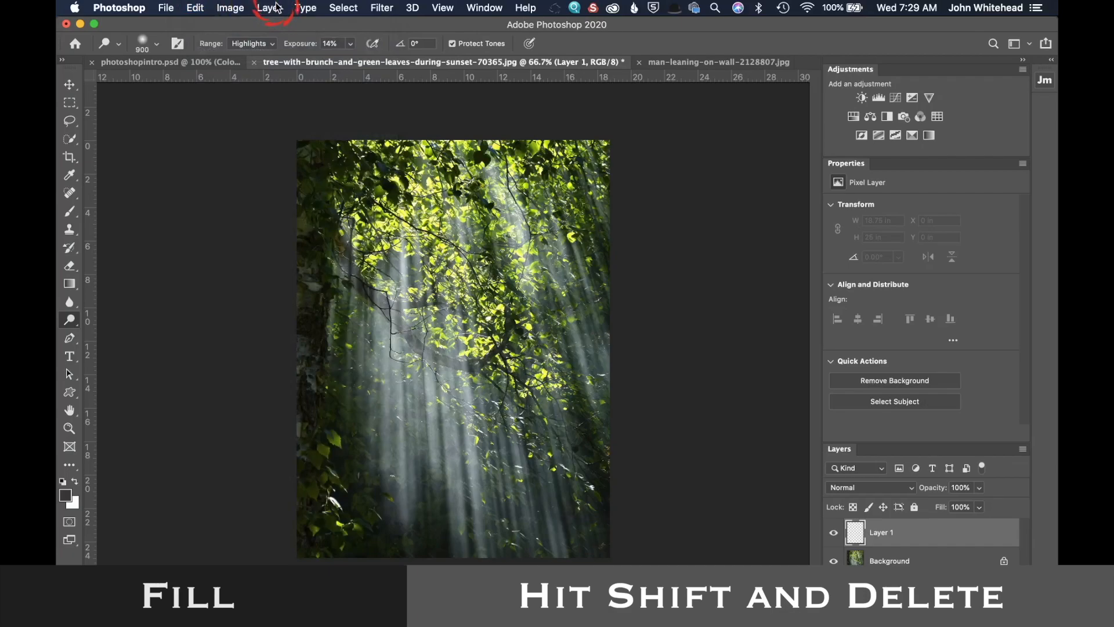
pyautogui.hotkey('shift', 'BackSpace')
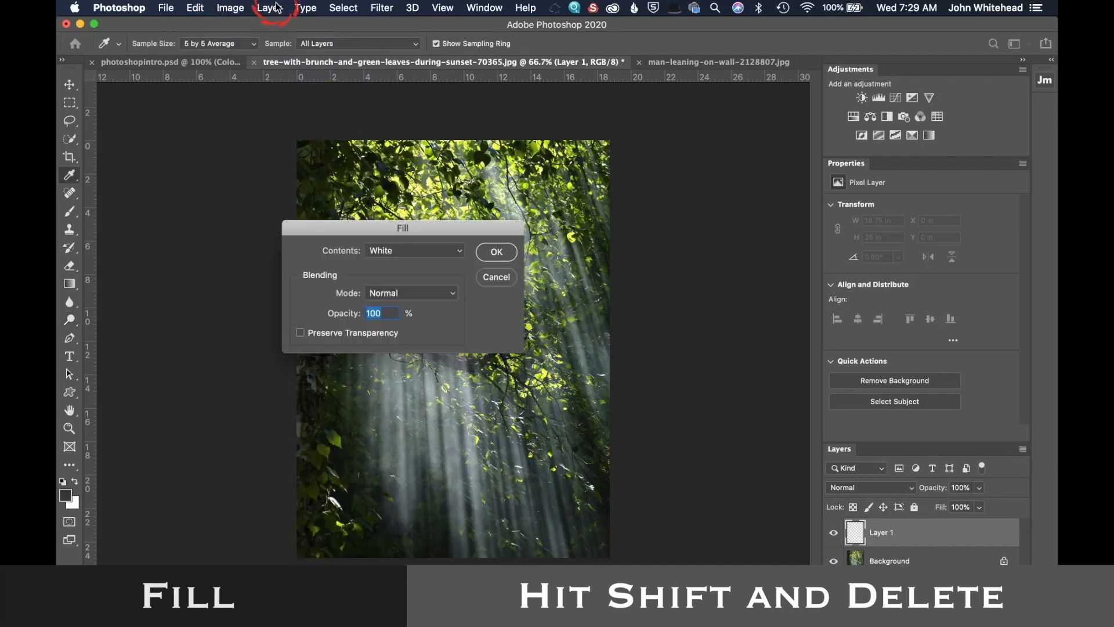
pyautogui.click(410, 247)
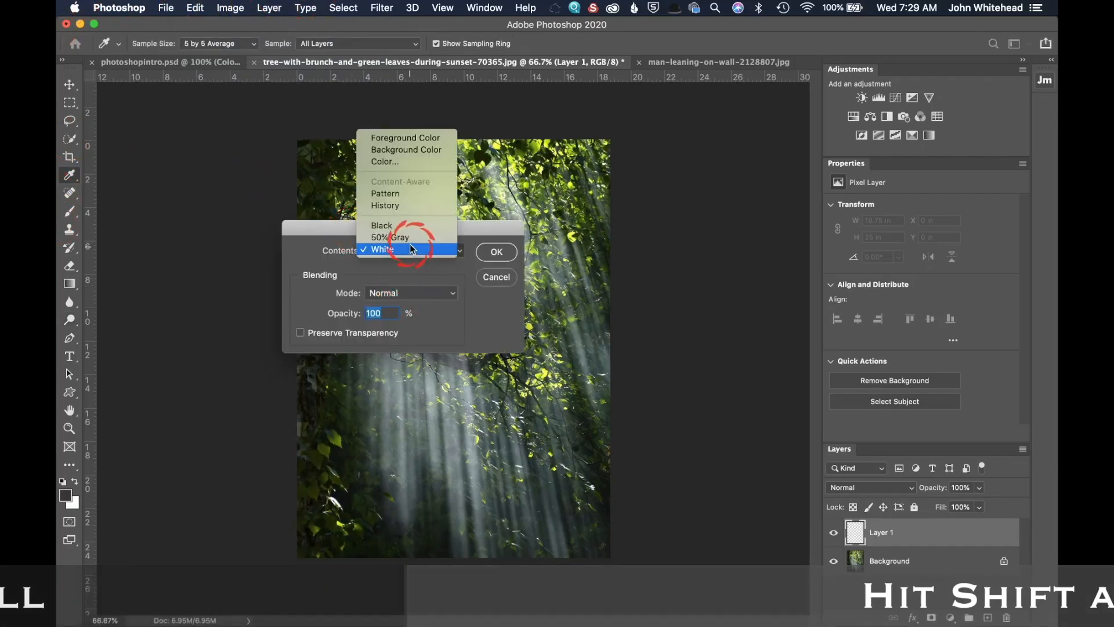
pyautogui.click(409, 240)
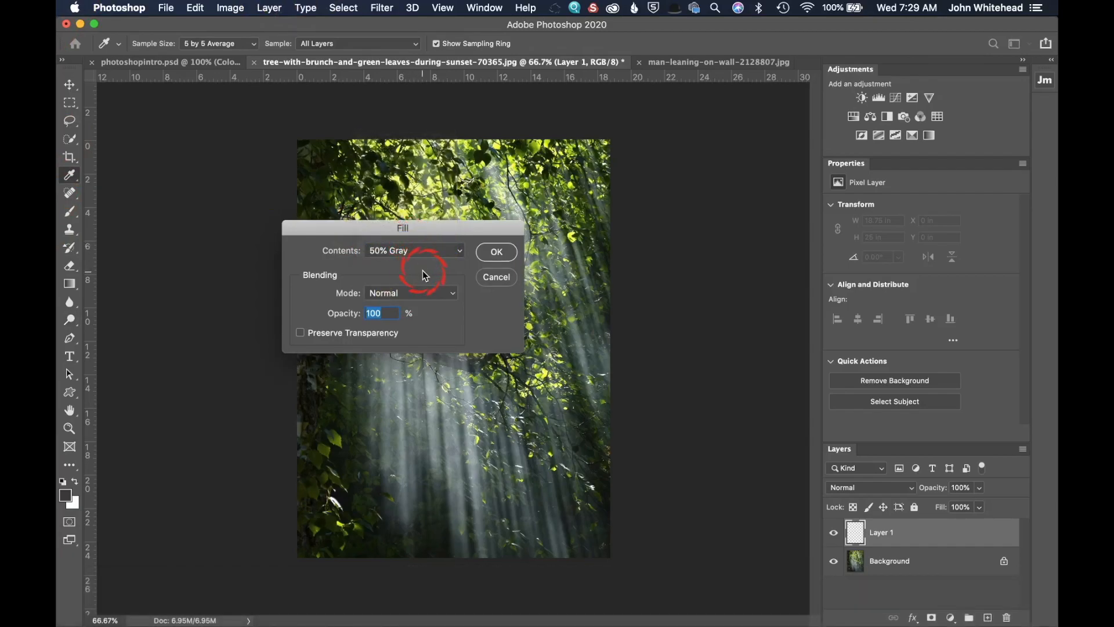
pyautogui.click(498, 251)
pyautogui.press('o')
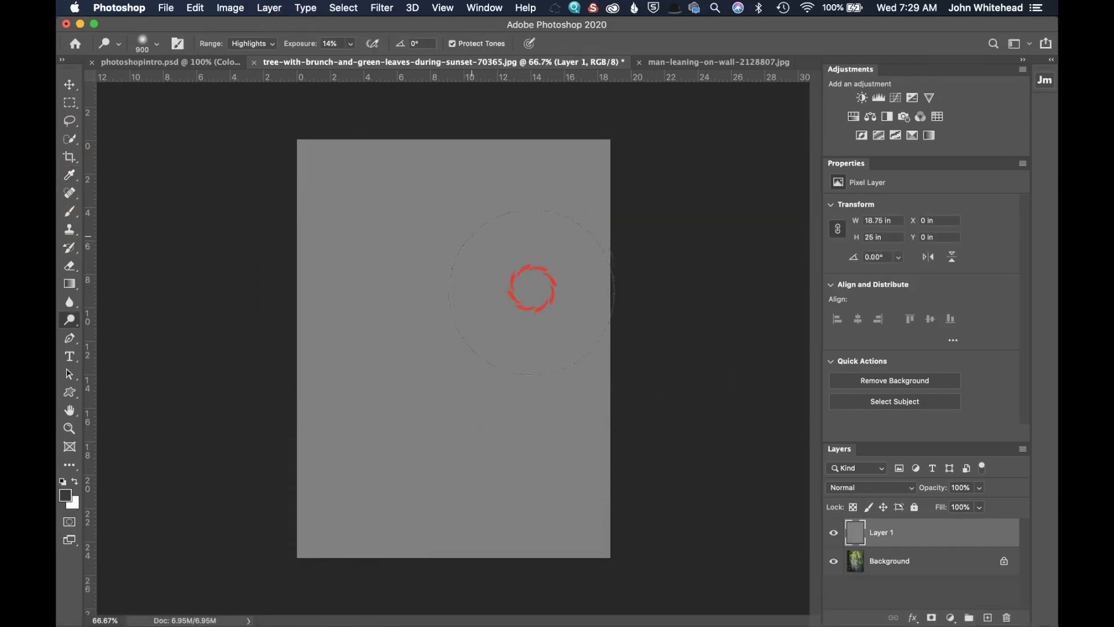
pyautogui.click(881, 487)
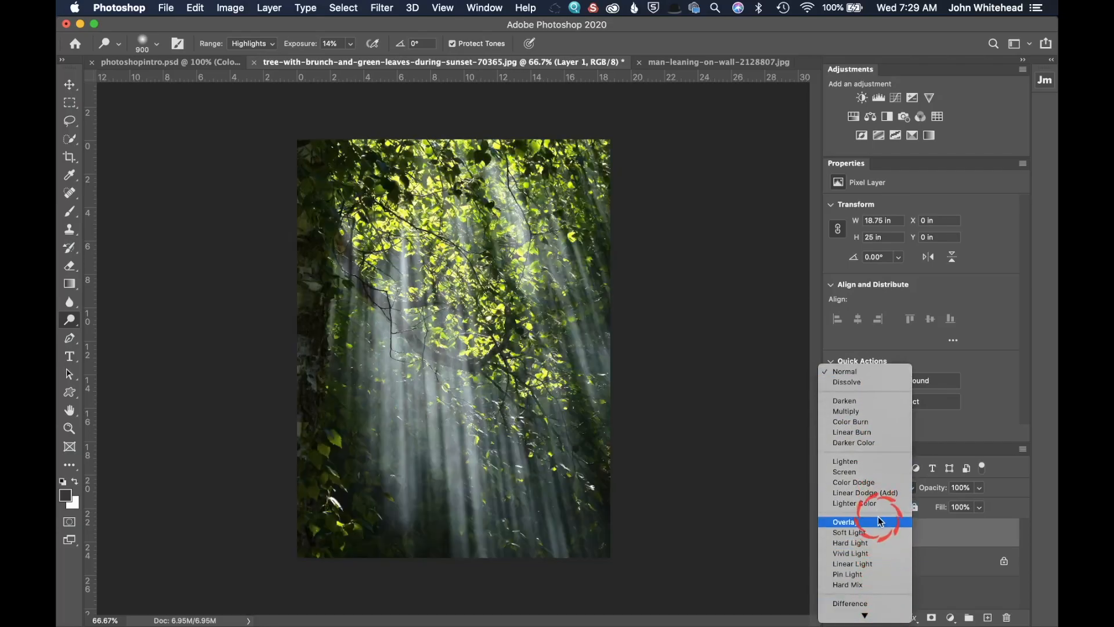
pyautogui.click(880, 521)
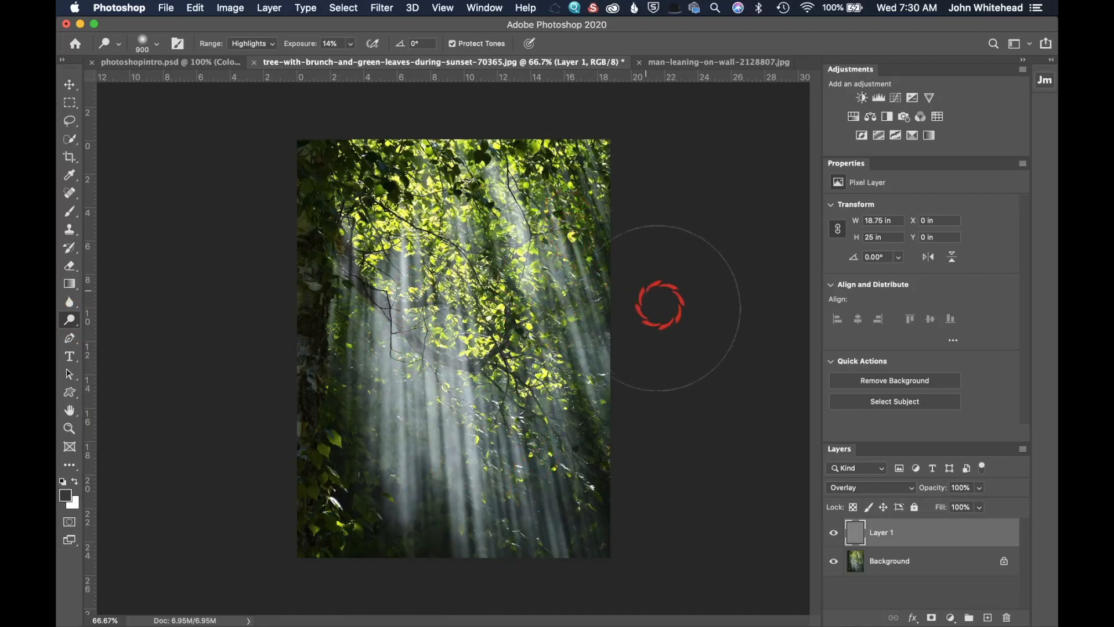
# Switch to the Burn tool and discard the gray Overlay layer
pyautogui.rightClick(70, 320)
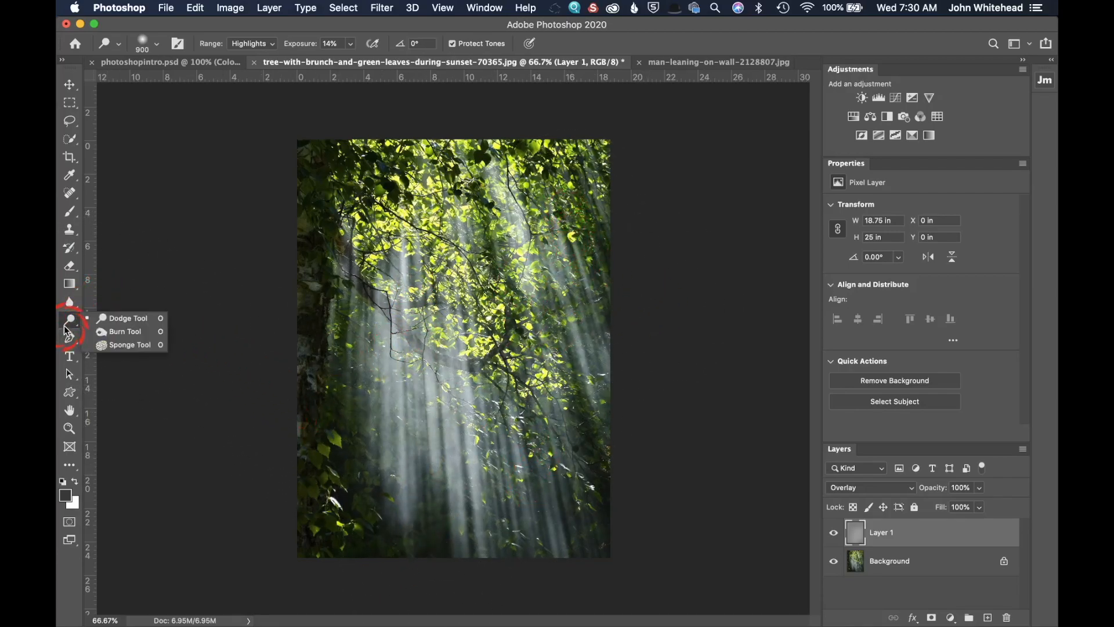
pyautogui.click(123, 332)
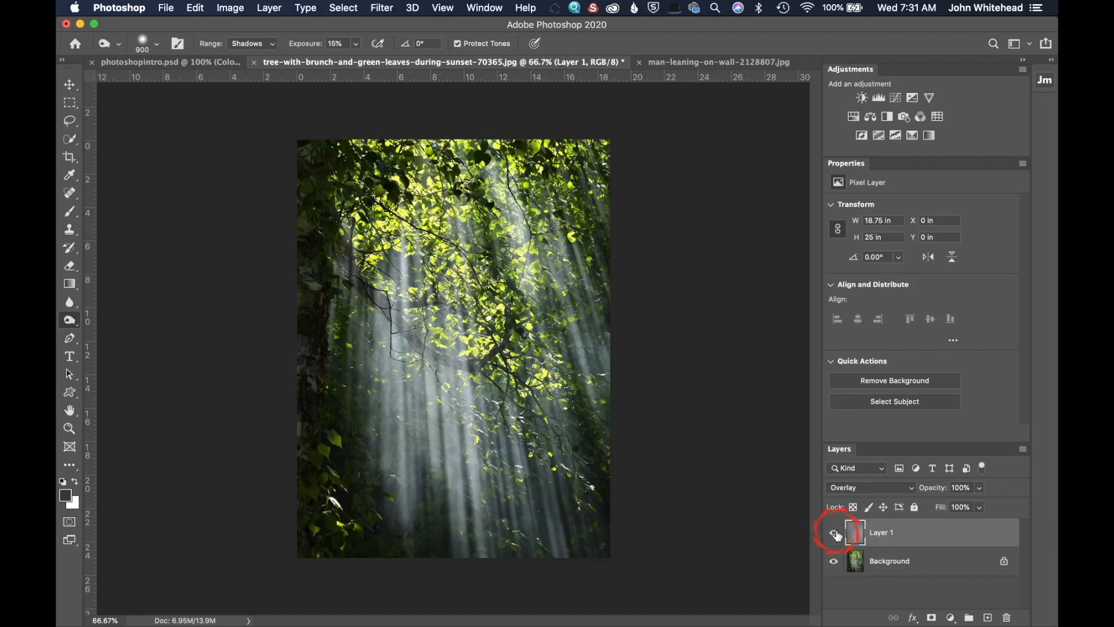
pyautogui.moveTo(859, 532); pyautogui.dragTo(1004, 616)
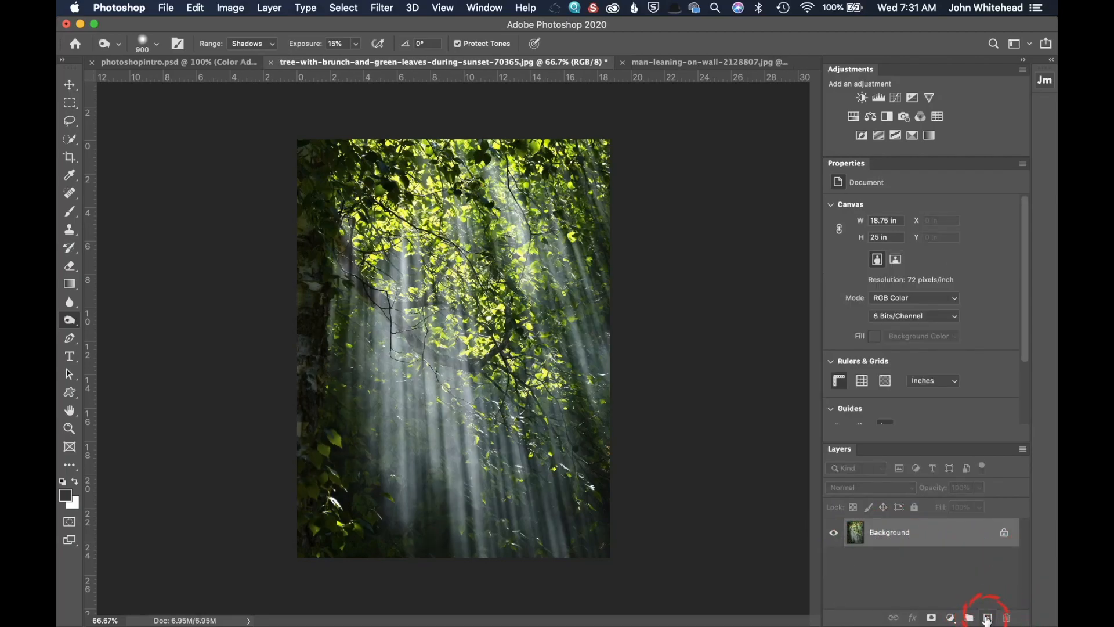
# Create a fresh layer, fill it with 50% Gray at 100% opacity, and set it to Overlay blending
pyautogui.click(987, 618)
pyautogui.hotkey('shift', 'F5')
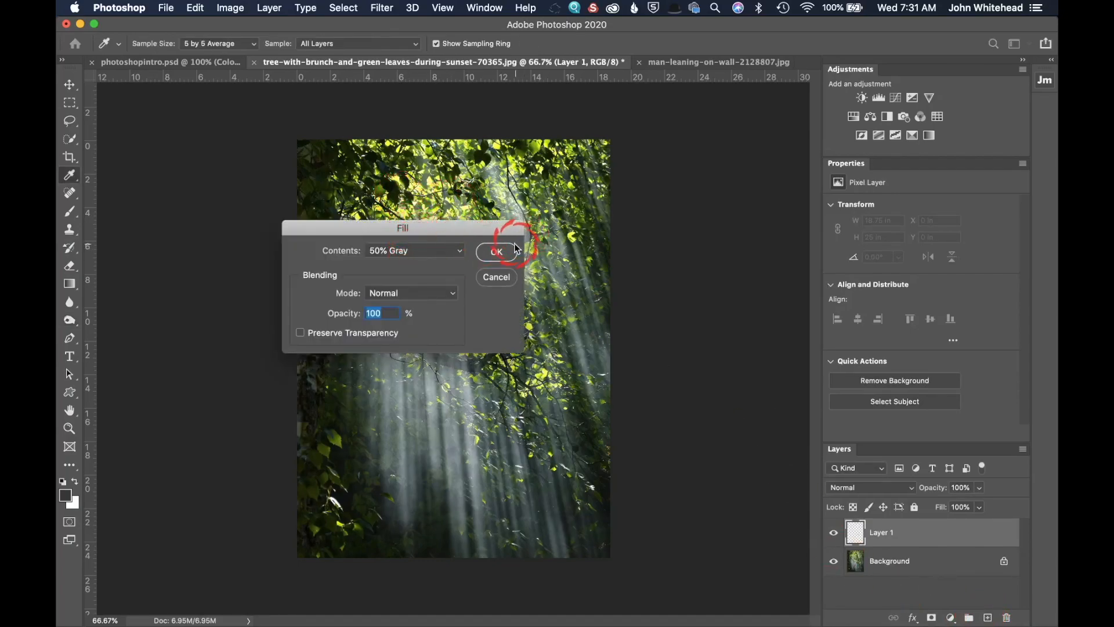
pyautogui.click(497, 251)
pyautogui.press('o')
pyautogui.click(859, 486)
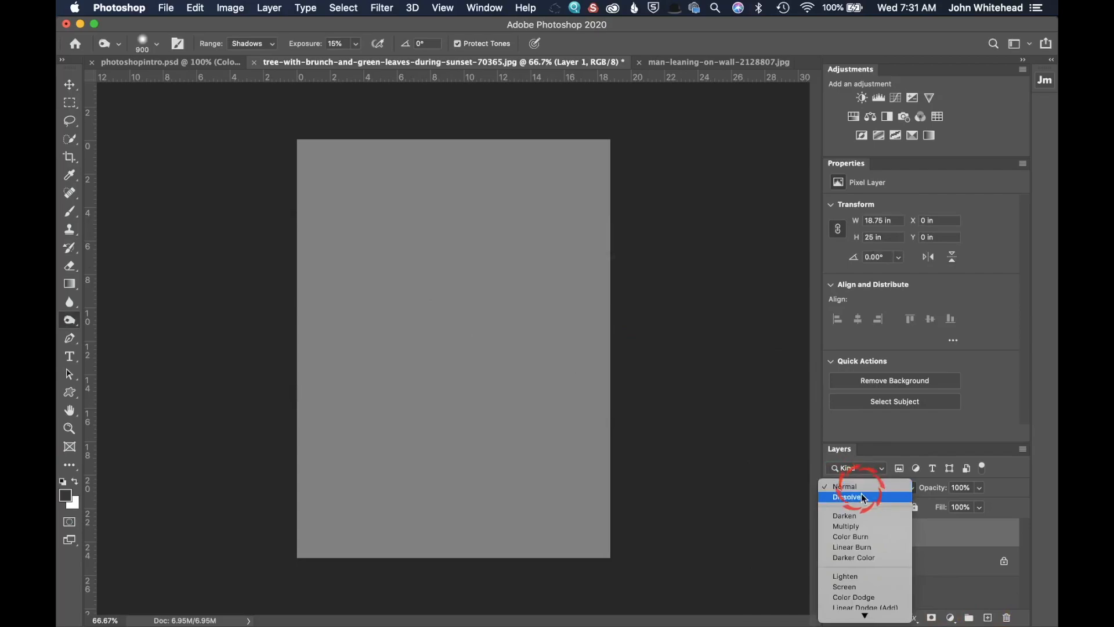
pyautogui.click(886, 557)
# Duplicate the gray Overlay layer, naming the upper copy "burn" and the lower one "dodge"
pyautogui.press('super+j')
pyautogui.doubleClick(891, 531)
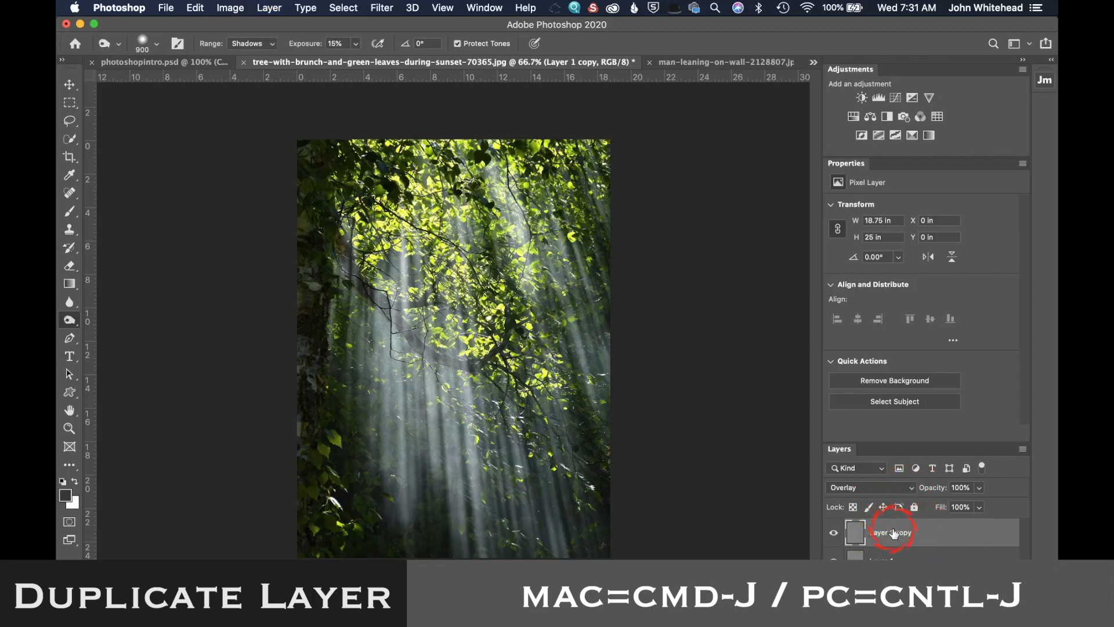
pyautogui.write('burn')
pyautogui.doubleClick(882, 561)
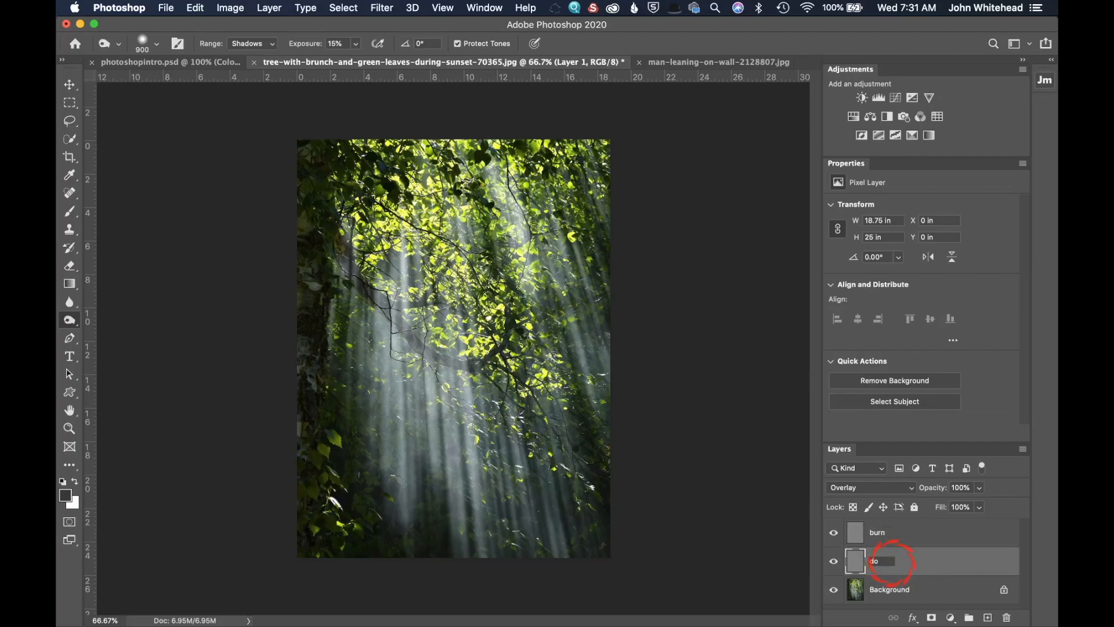
pyautogui.write('dodge')
pyautogui.press('Return')
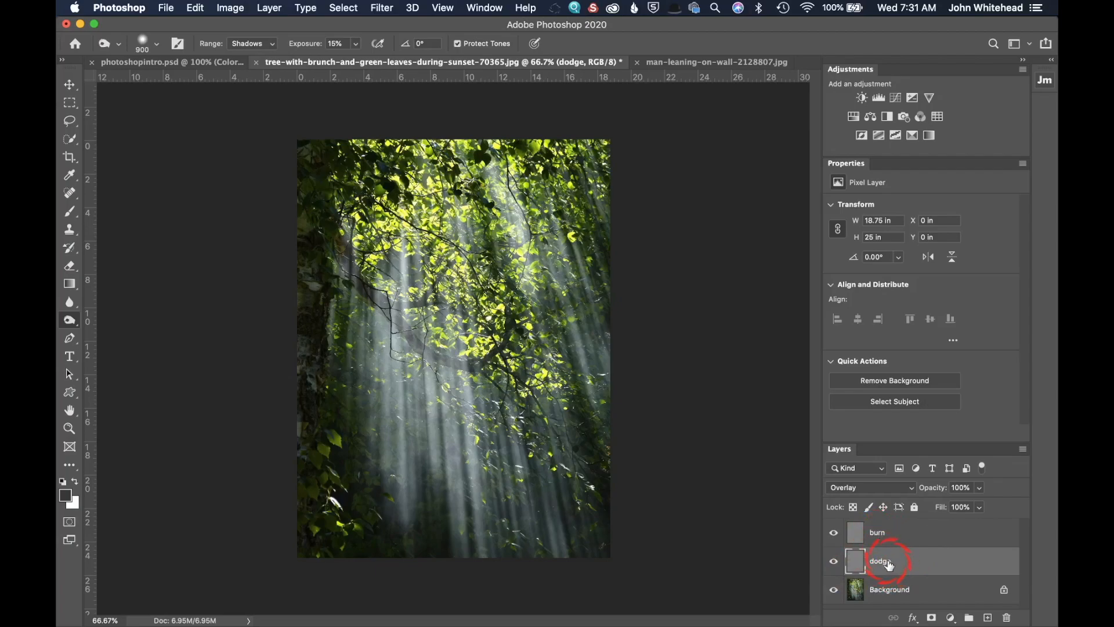
# Brighten the light rays in the middle of the photo on the dodge layer using the Dodge tool, Highlights range, 14% exposure
pyautogui.rightClick(72, 325)
pyautogui.click(102, 318)
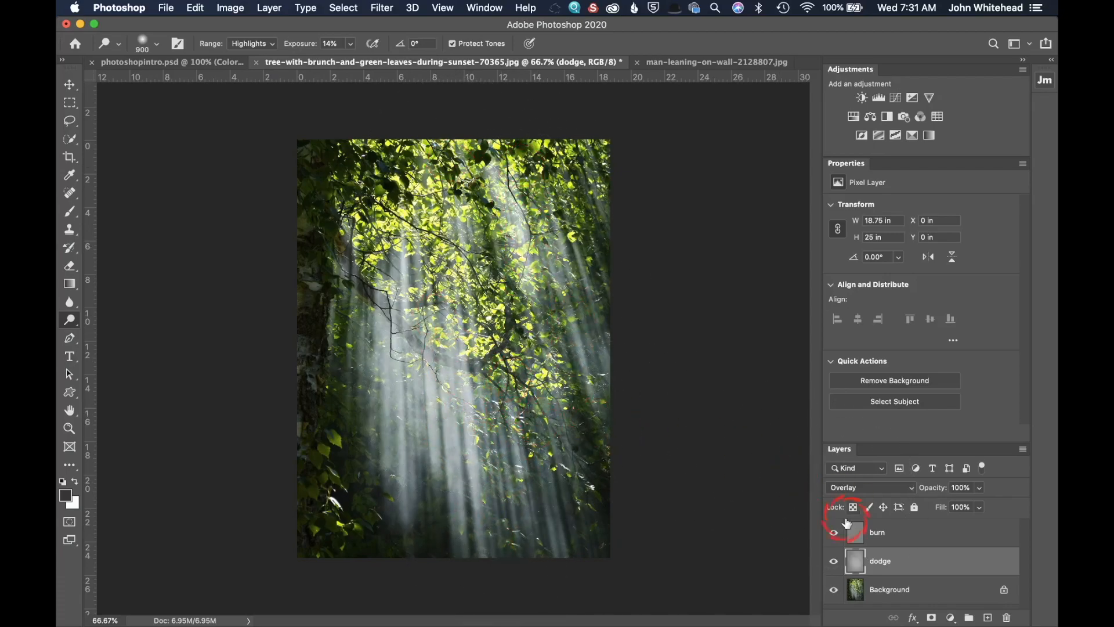
# Darken the shadowed foliage from the photo's upper right to its lower left on the burn layer using the Burn tool, Shadows range, 15% exposure
pyautogui.click(859, 532)
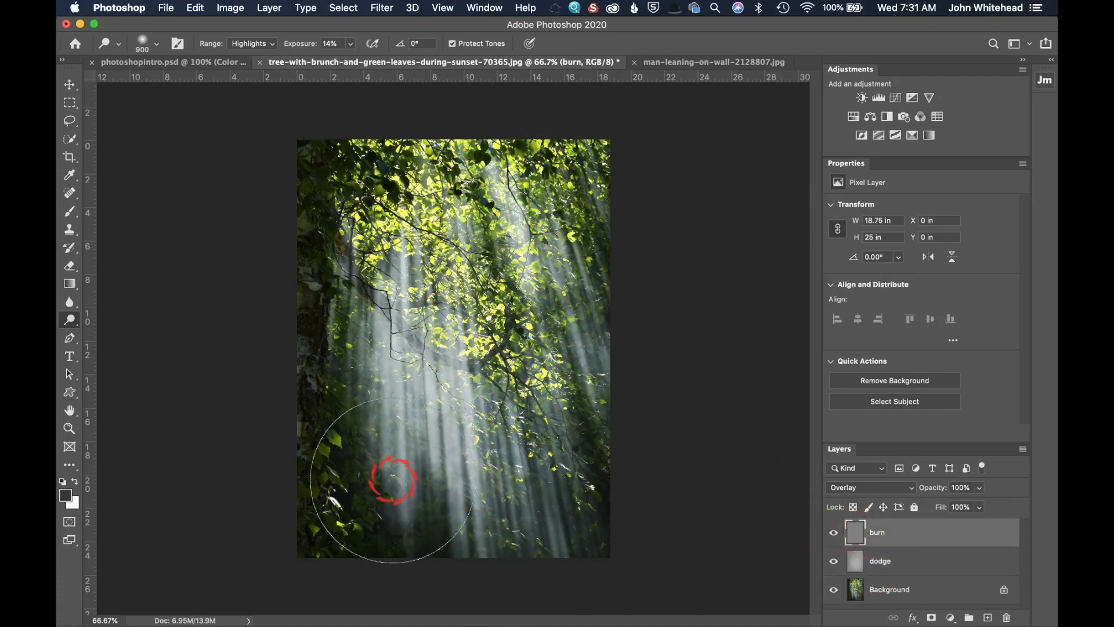
pyautogui.moveTo(72, 317); pyautogui.dragTo(114, 334)
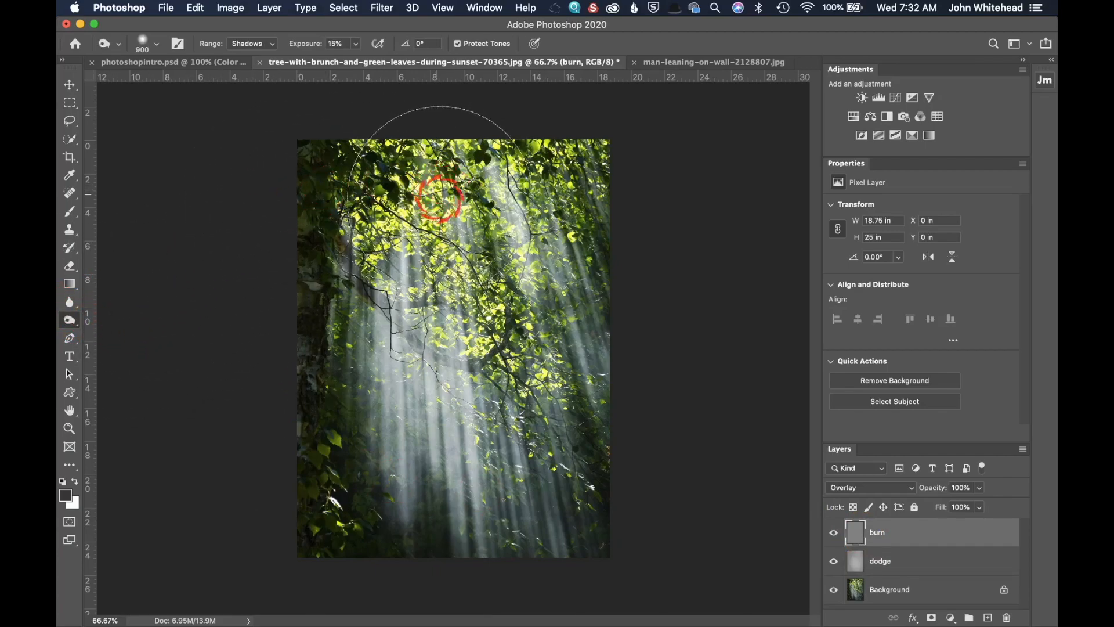
pyautogui.moveTo(561, 206)
pyautogui.mouseDown()
pyautogui.moveTo(570, 294)
pyautogui.moveTo(421, 485)
pyautogui.moveTo(354, 505)
pyautogui.moveTo(341, 356)
pyautogui.moveTo(365, 252)
pyautogui.moveTo(460, 203)
pyautogui.moveTo(401, 226)
pyautogui.moveTo(357, 538)
pyautogui.mouseUp()
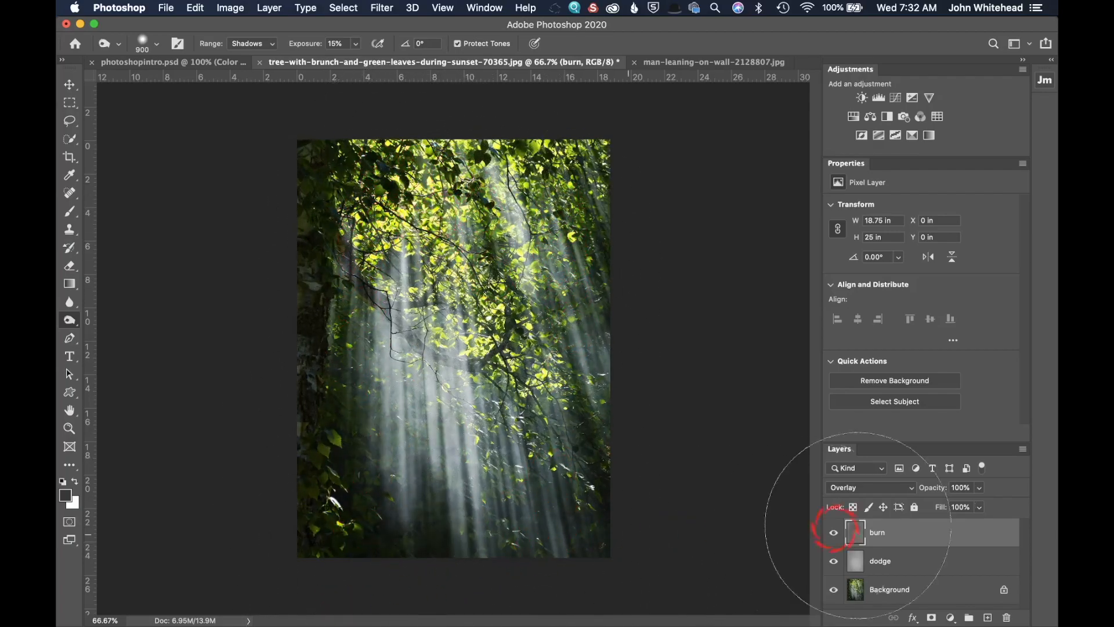
# Compare the photo with and without the burn layer and the dodge layer by hiding and reshowing each one
pyautogui.click(834, 533)
pyautogui.click(834, 533)
pyautogui.click(834, 561)
pyautogui.click(834, 561)
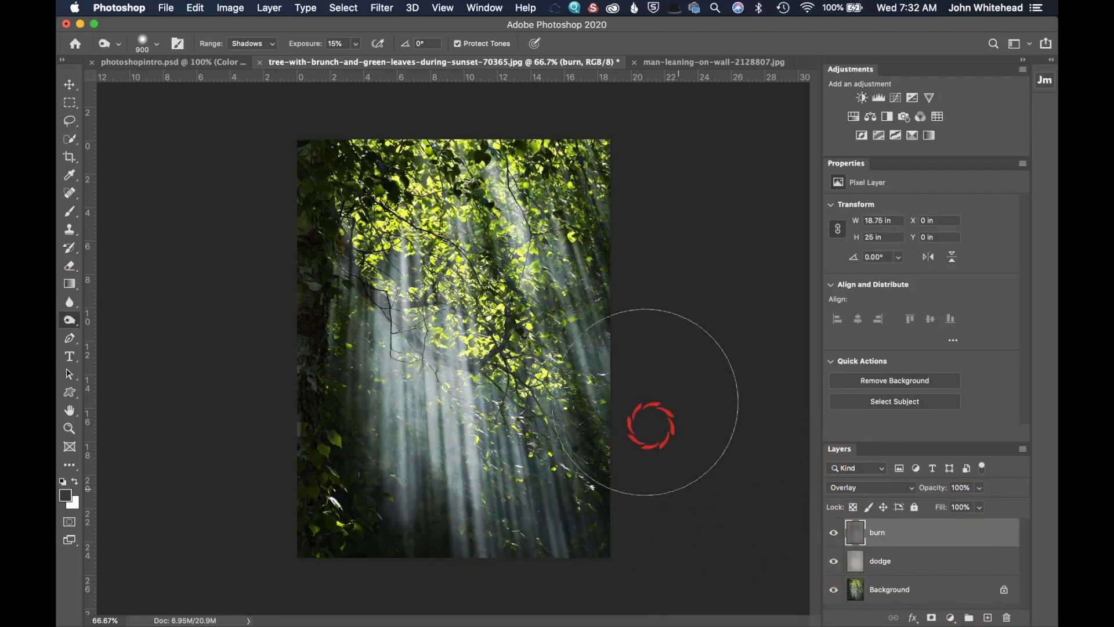
# Reduce the burn layer's opacity to 70%, add a layer mask to that layer and make the mask active
pyautogui.moveTo(931, 493); pyautogui.dragTo(910, 495)
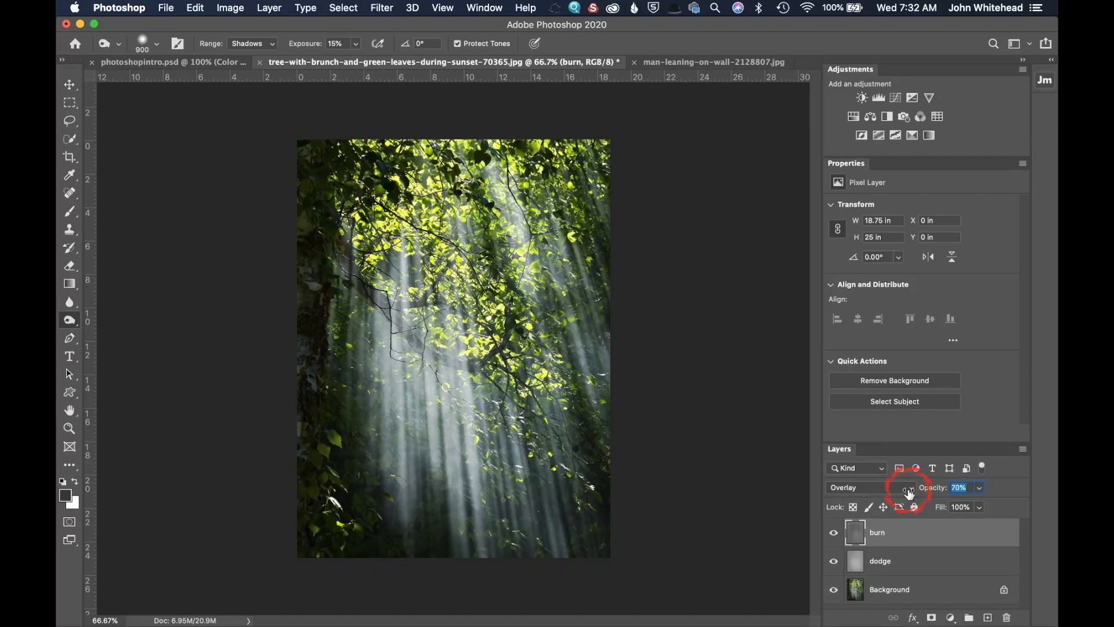
pyautogui.moveTo(910, 495); pyautogui.dragTo(910, 495)
pyautogui.click(932, 619)
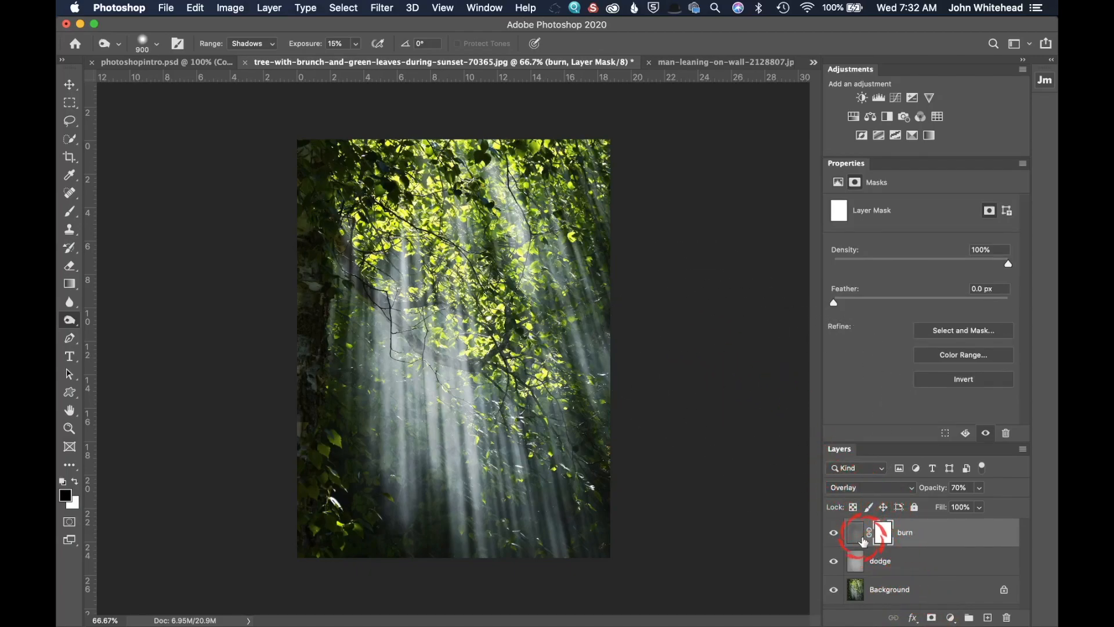
pyautogui.click(881, 534)
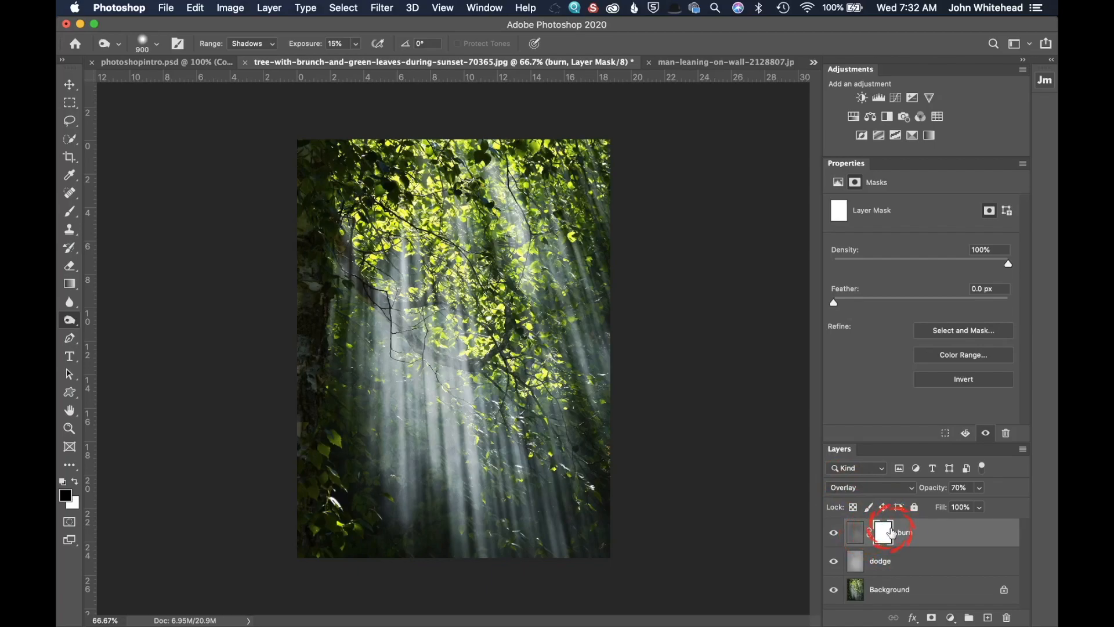